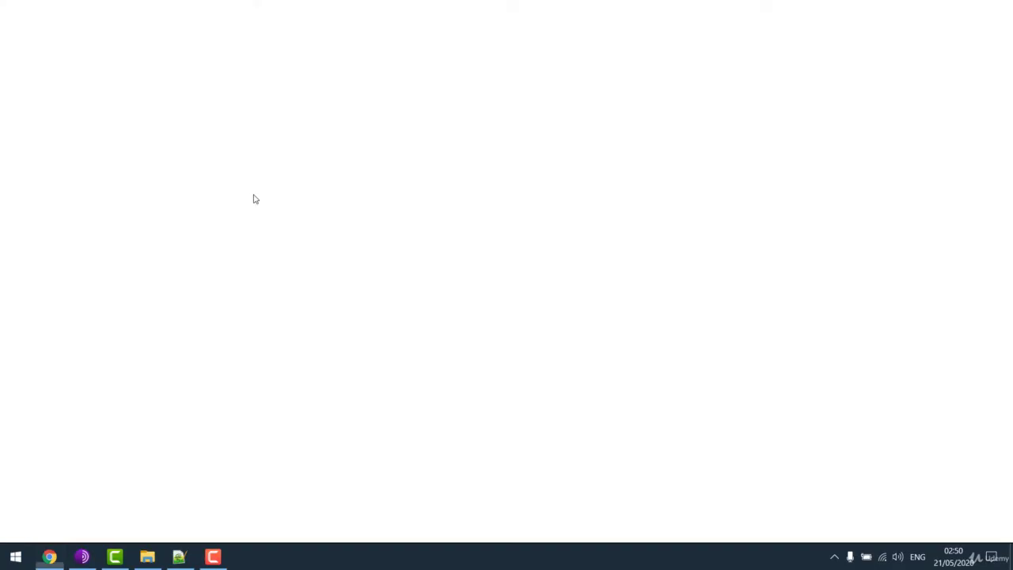
Log into the site's WordPress admin at saujanpradhan.com.np/wp- with the admin username and password
{"action": "type", "text": "saujanpradhan.com.np/wp-"}
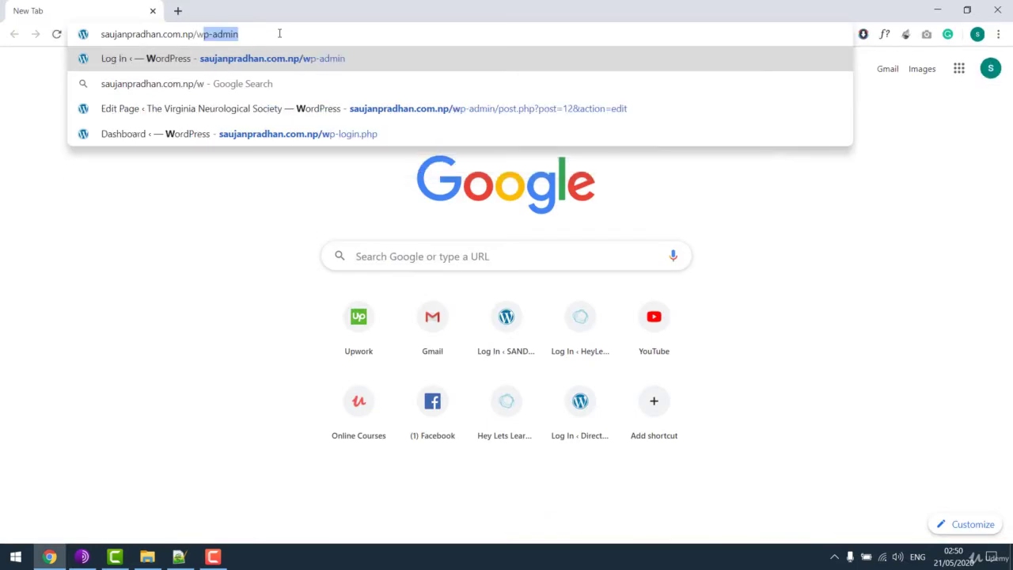
{"action": "key", "text": "Return"}
{"action": "type", "text": "saujan"}
{"action": "key", "text": "Tab"}
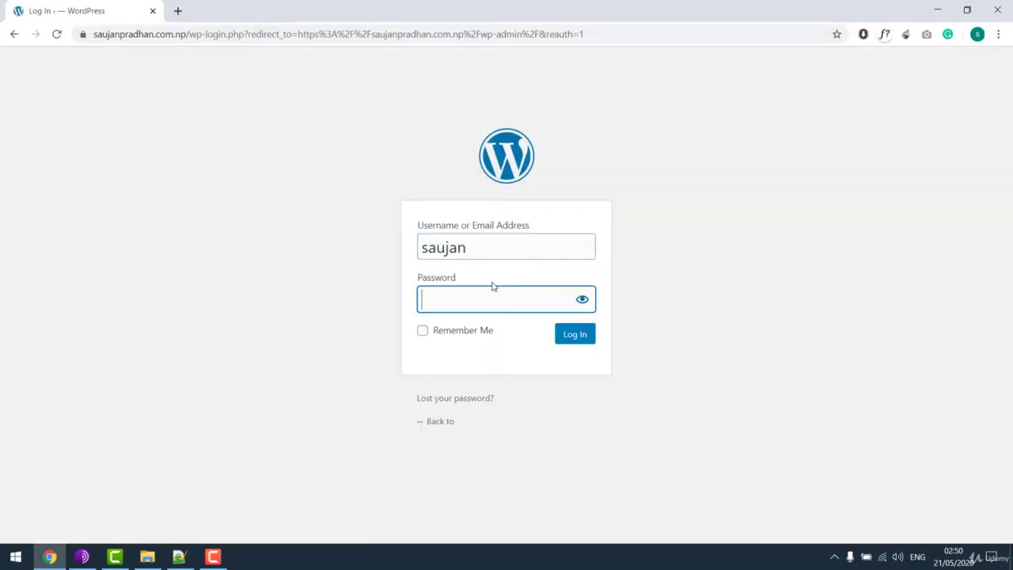
{"action": "key", "text": "Return"}
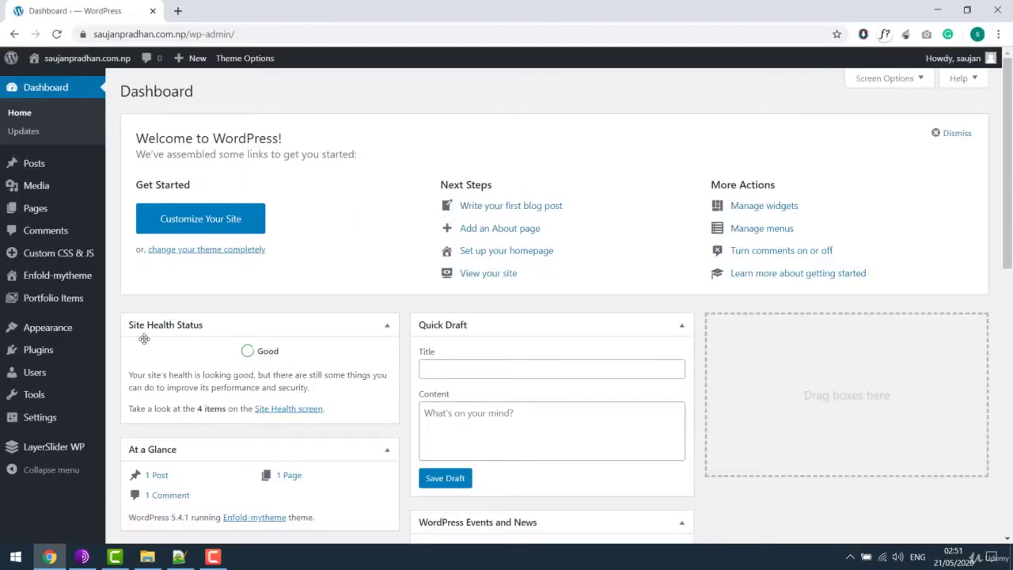
Search Add New Plugins for 'Wp file man', then install and activate File Manager
{"action": "mouse_move", "coordinate": [66, 355]}
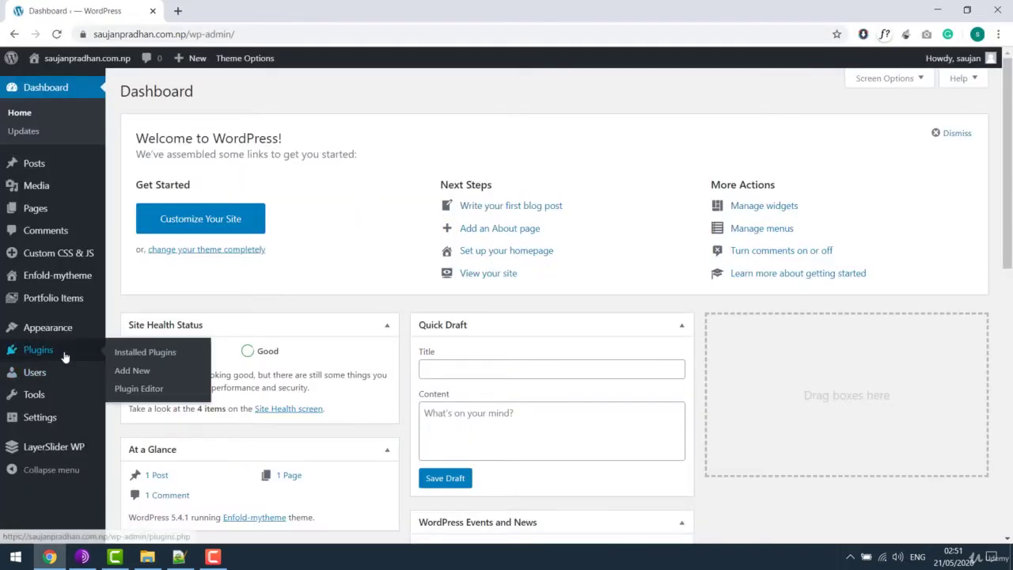
{"action": "left_click", "coordinate": [117, 372]}
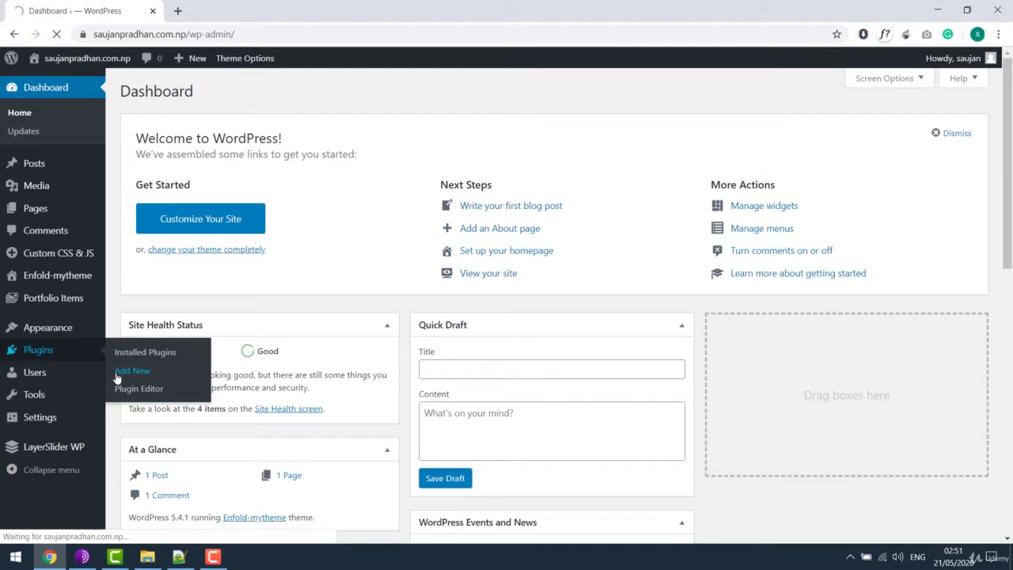
{"action": "type", "text": "Wp file manager"}
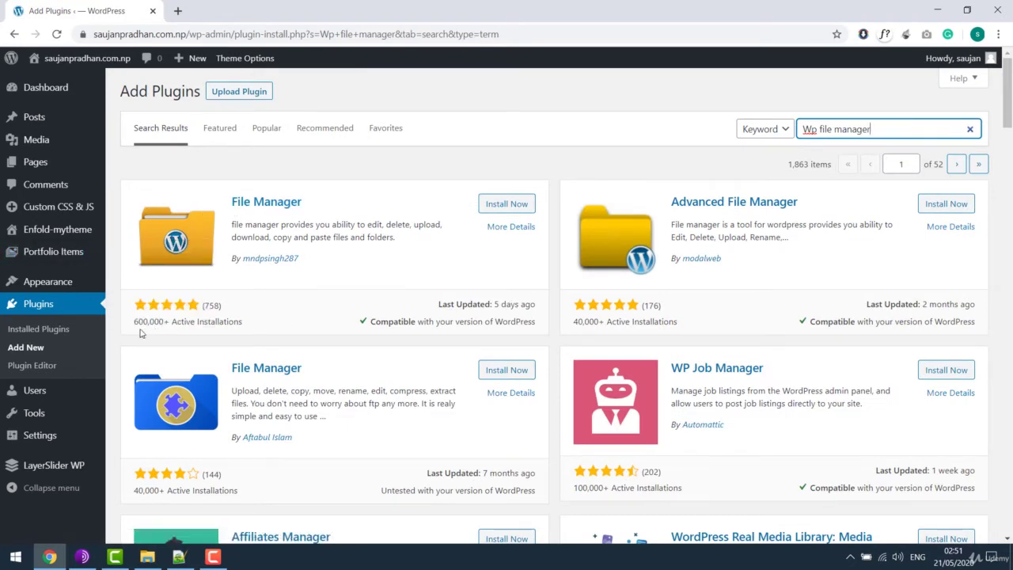
{"action": "left_click", "coordinate": [520, 205]}
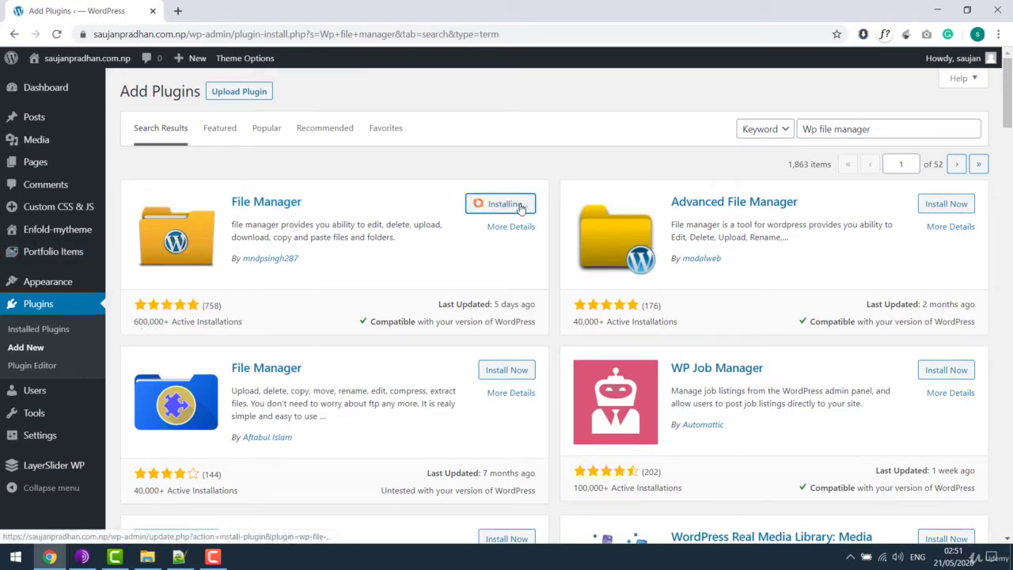
{"action": "left_click", "coordinate": [512, 205]}
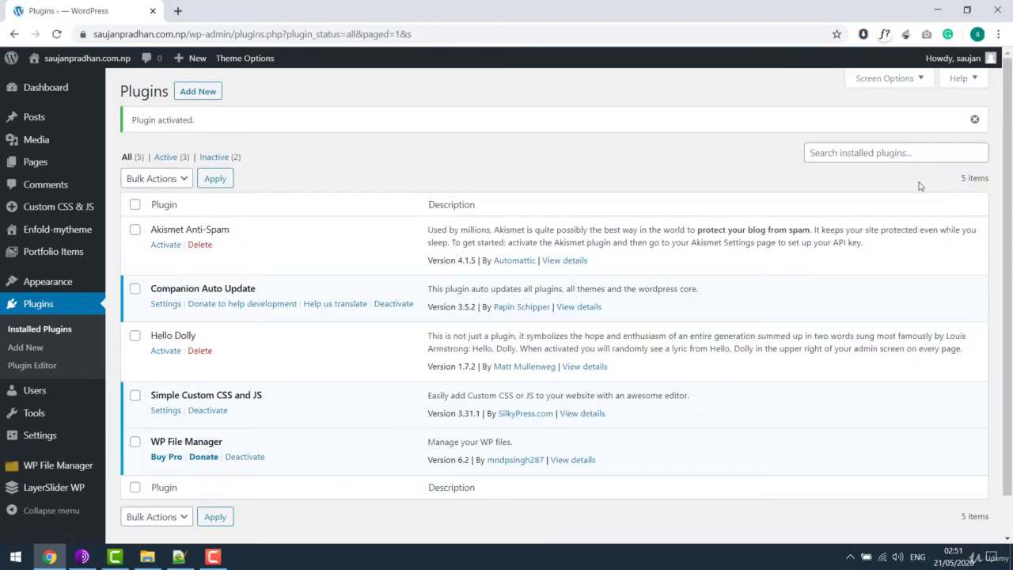
Show the site's root folder in WP File Manager and dismiss the review request notice
{"action": "left_click", "coordinate": [57, 467]}
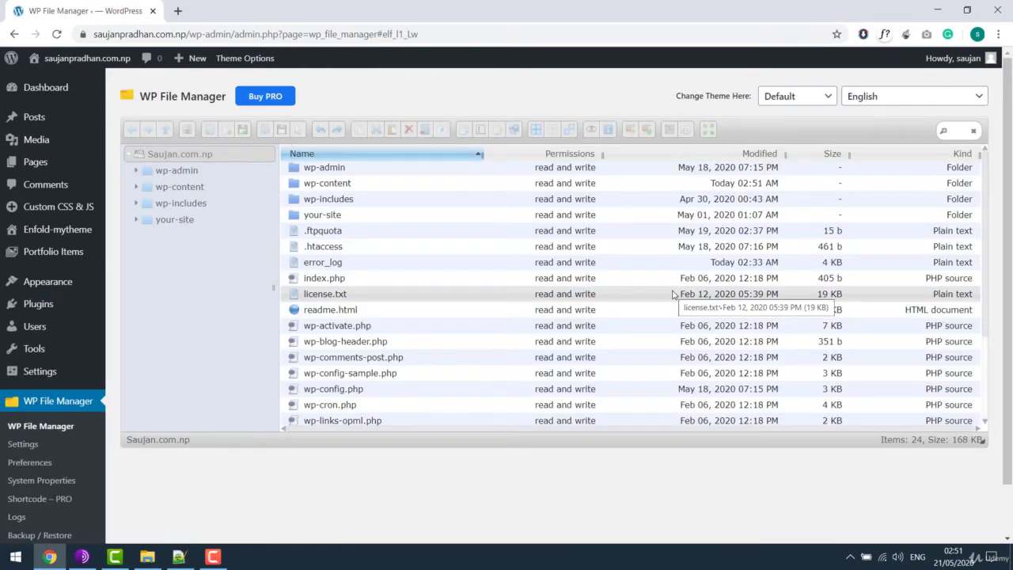
{"action": "scroll", "coordinate": [475, 380], "scroll_direction": "down", "scroll_amount": 3}
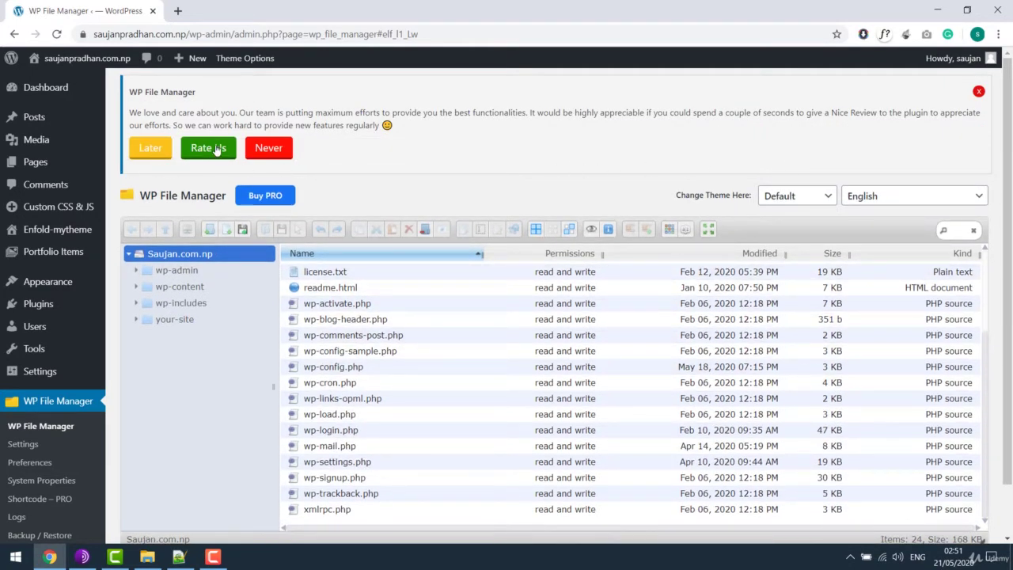
{"action": "left_click", "coordinate": [978, 91]}
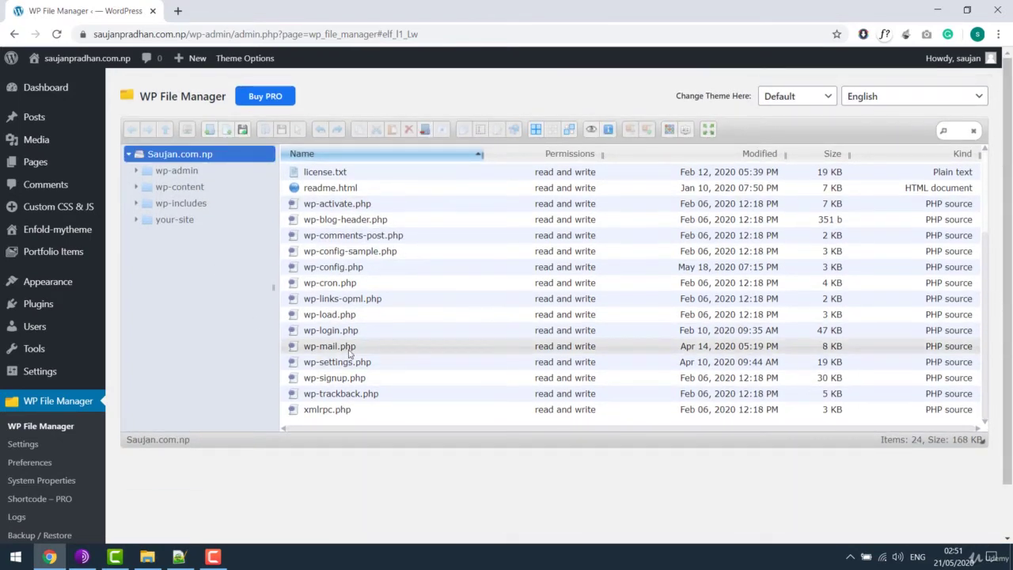
{"action": "scroll", "coordinate": [984, 355], "scroll_direction": "up", "scroll_amount": 2}
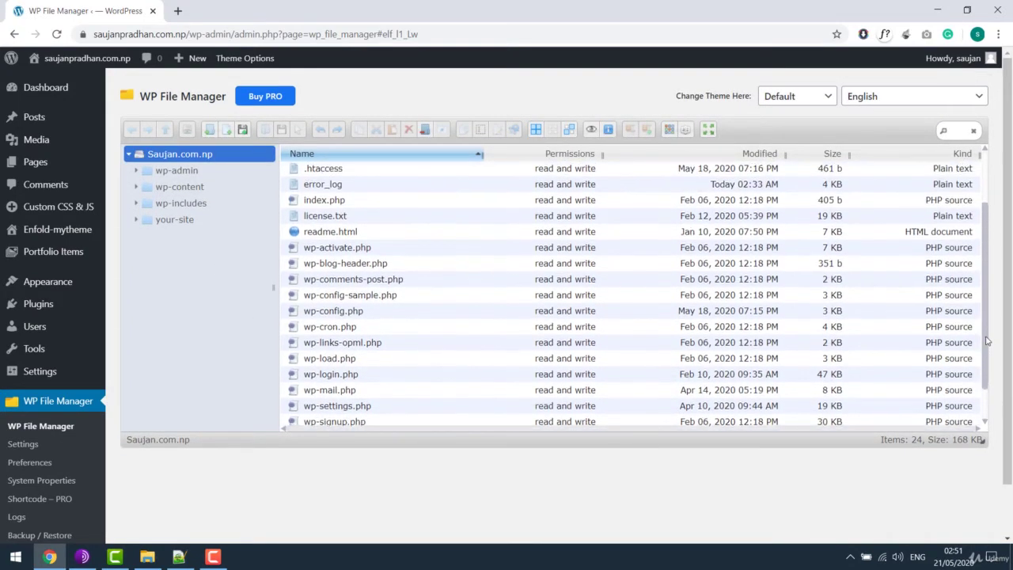
{"action": "scroll", "coordinate": [987, 341], "scroll_direction": "up", "scroll_amount": 2}
{"action": "right_click", "coordinate": [317, 196]}
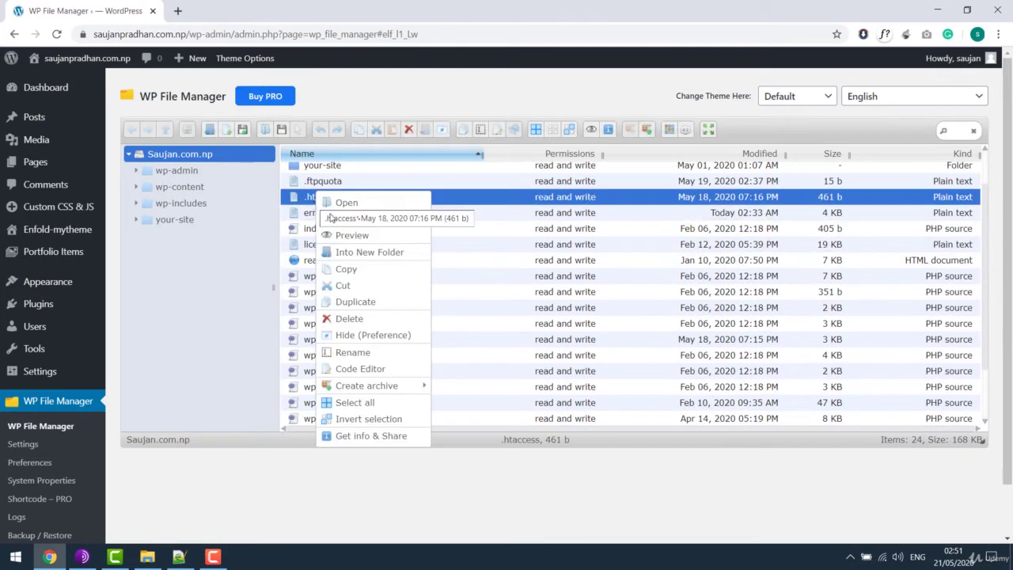
{"action": "left_click", "coordinate": [409, 370]}
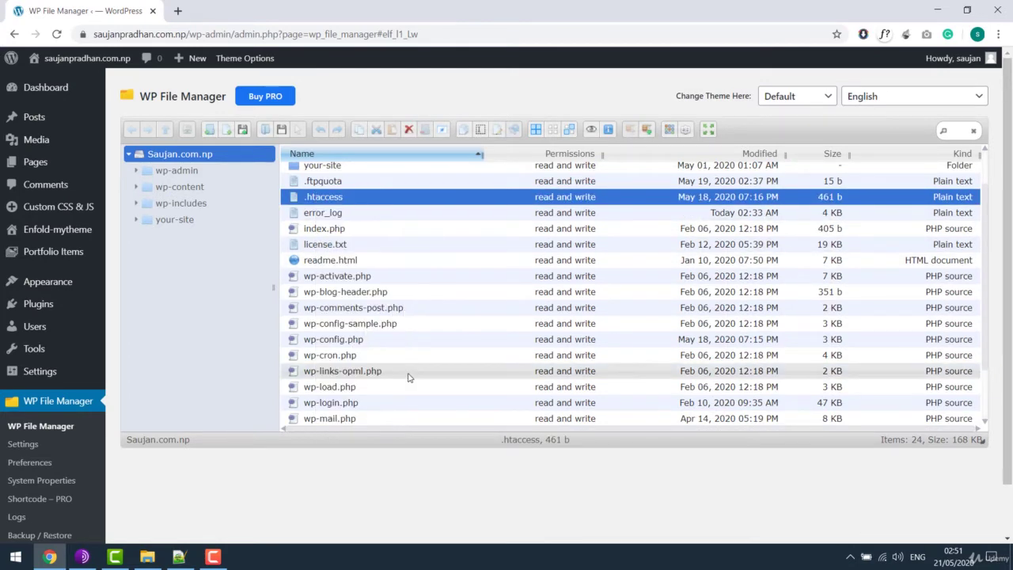
{"action": "left_click", "coordinate": [477, 304]}
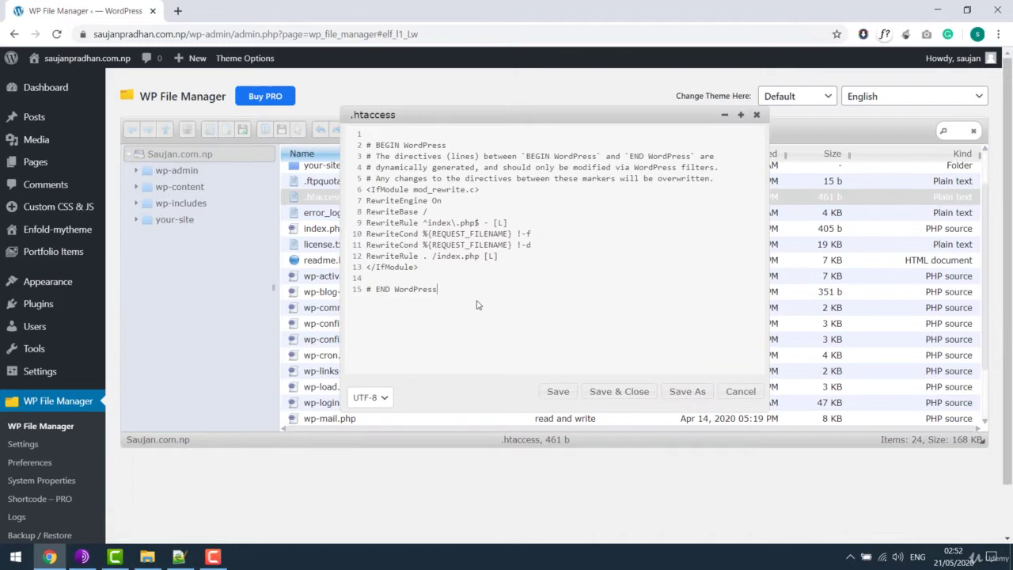
{"action": "left_click", "coordinate": [757, 115]}
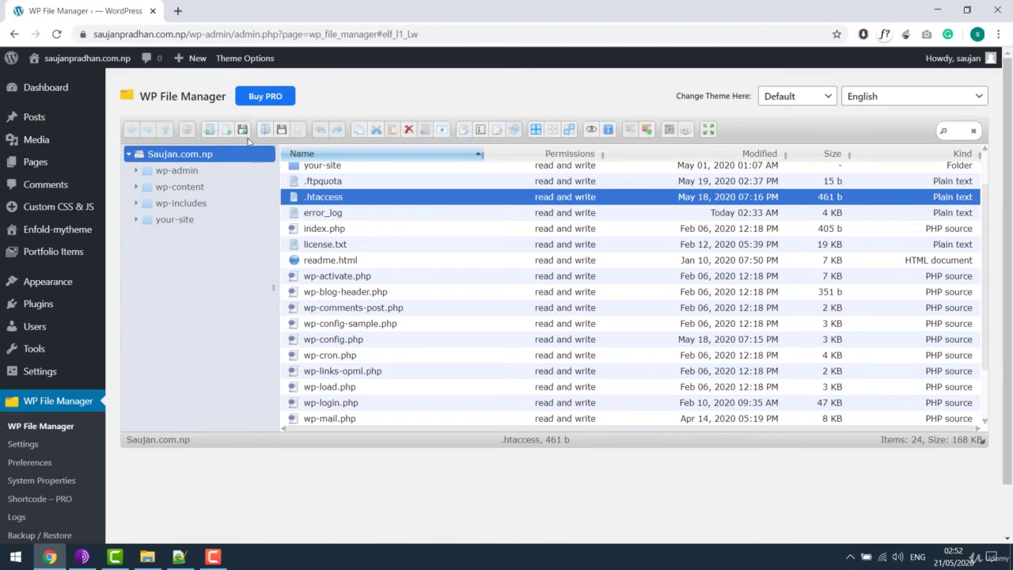
{"action": "left_click", "coordinate": [243, 131]}
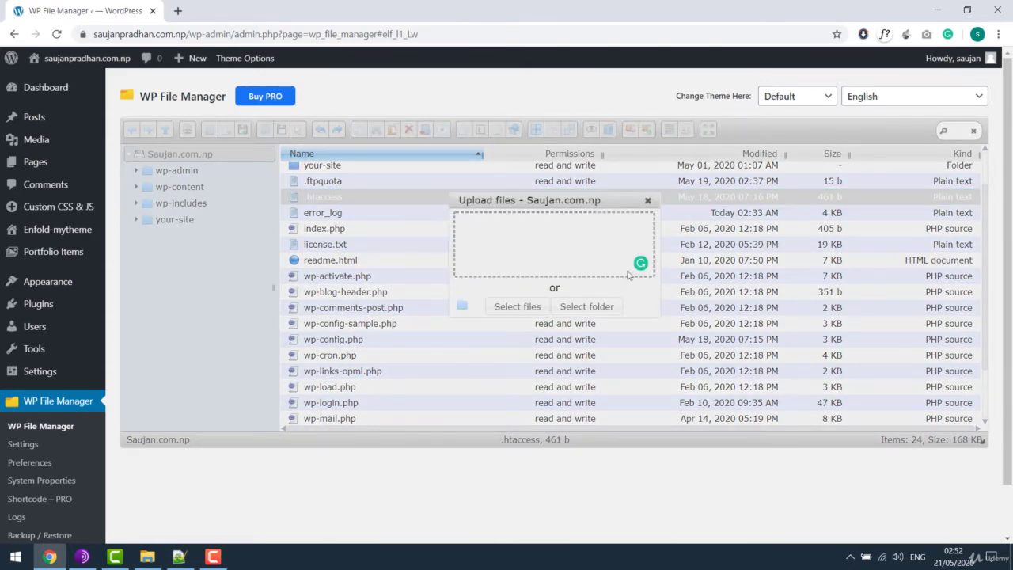
{"action": "left_click", "coordinate": [648, 201]}
Compress the wp-content folder into a ZIP archive from its Create archive menu
{"action": "scroll", "coordinate": [554, 238], "scroll_direction": "up", "scroll_amount": 1}
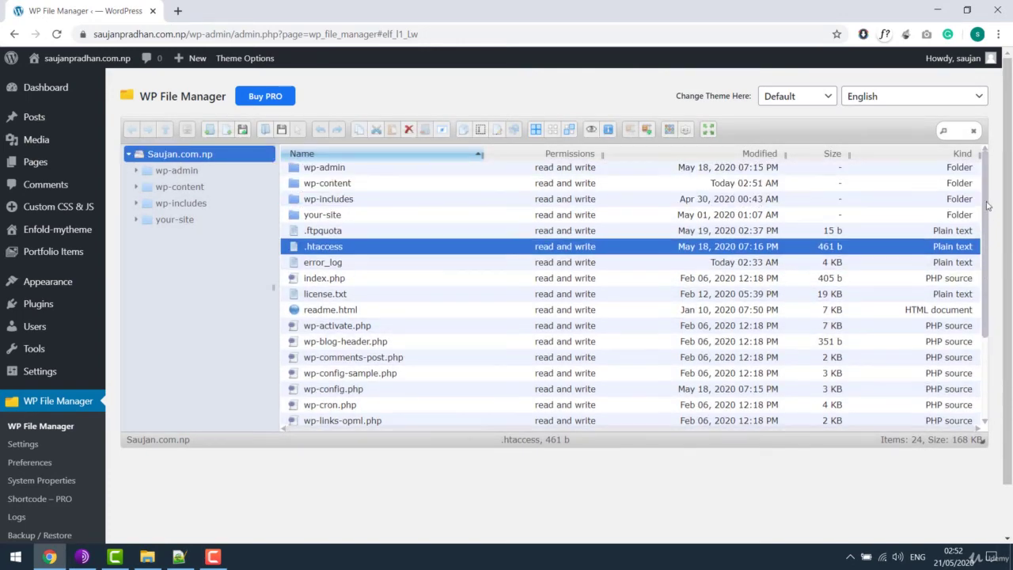
{"action": "right_click", "coordinate": [301, 185]}
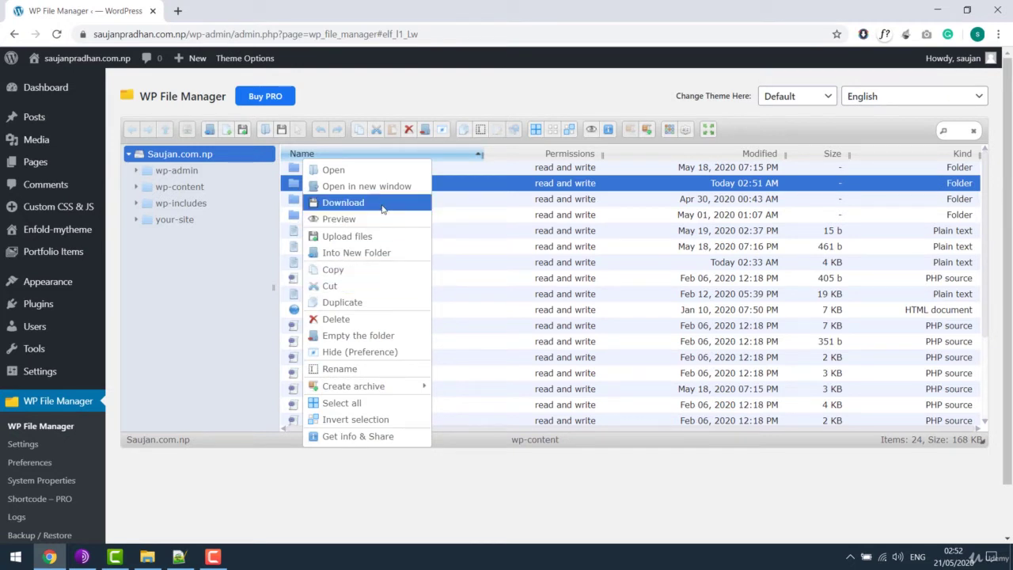
{"action": "mouse_move", "coordinate": [372, 386]}
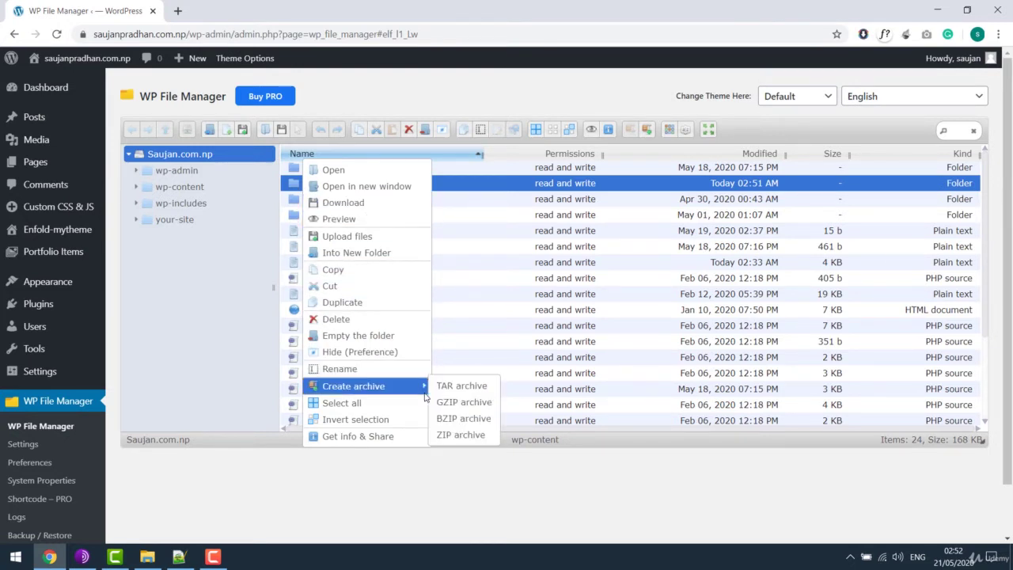
{"action": "left_click", "coordinate": [489, 440]}
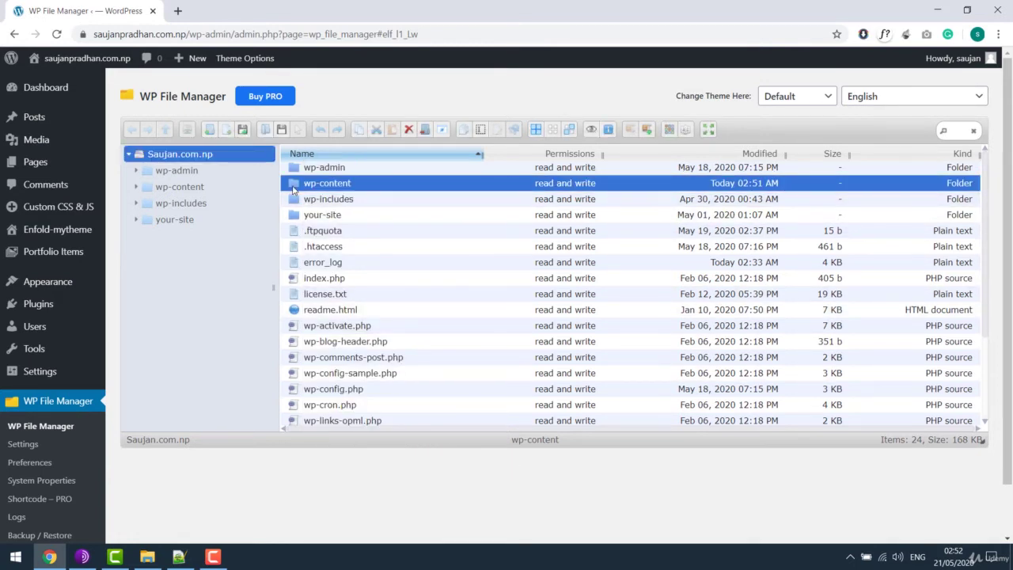
Browse into wp-content/themes and close the twentytwenty folder's menu without deleting it
{"action": "double_click", "coordinate": [293, 188]}
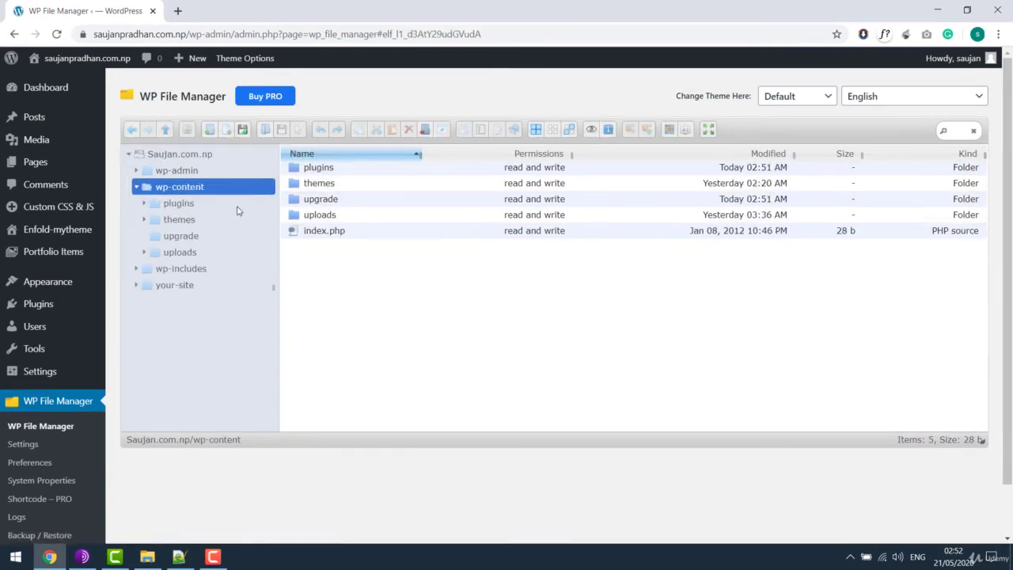
{"action": "double_click", "coordinate": [312, 183]}
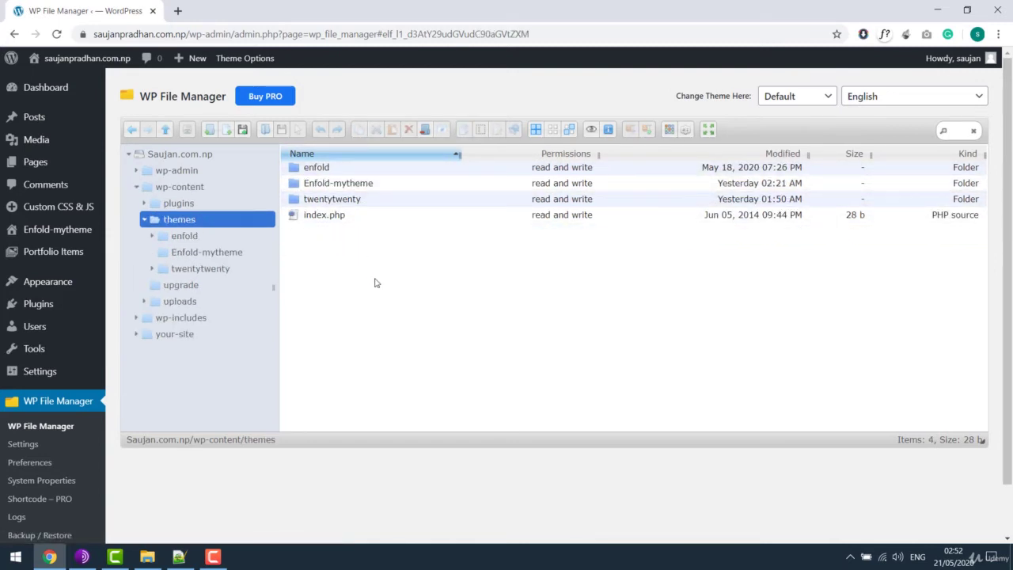
{"action": "right_click", "coordinate": [304, 204]}
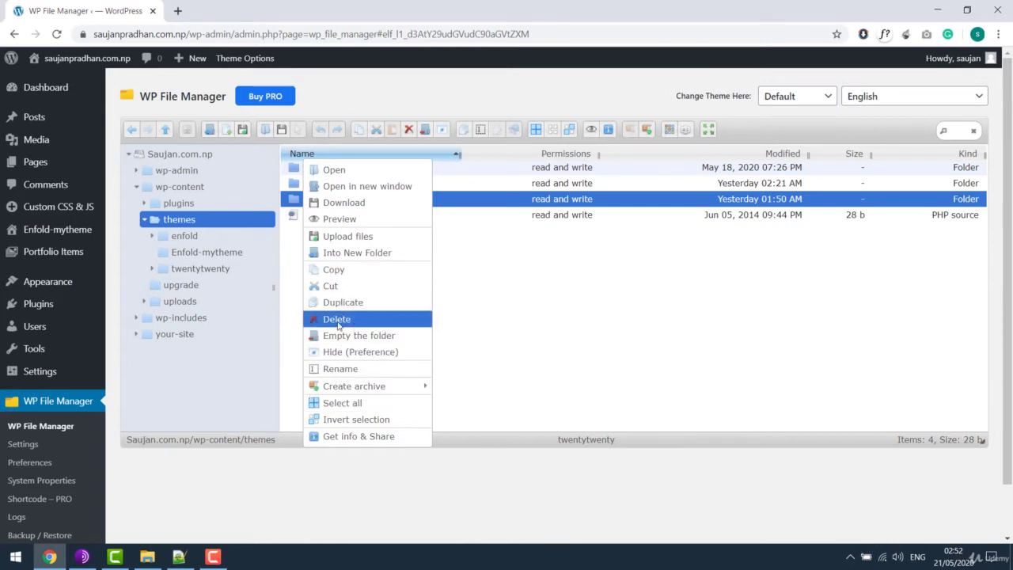
{"action": "left_click", "coordinate": [551, 254]}
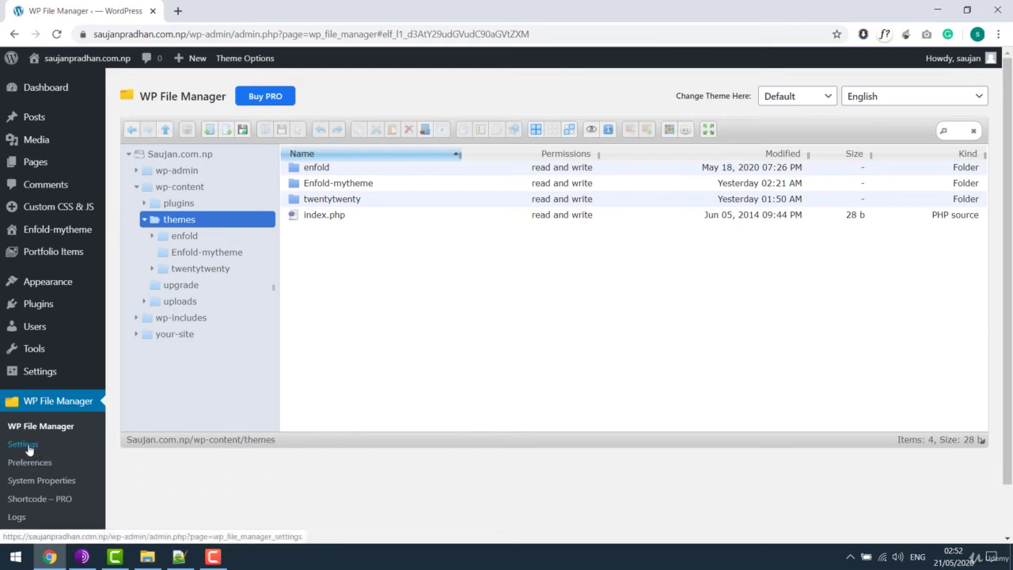
Run Backup Now covering the database, plugins, themes, uploads and others, then scroll to Existing Backups
{"action": "left_click", "coordinate": [66, 537]}
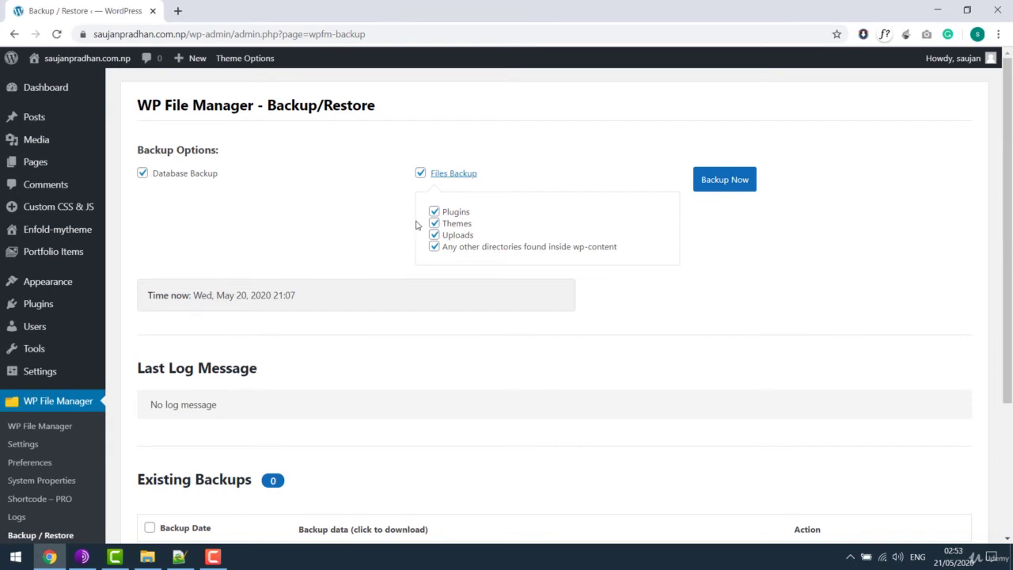
{"action": "left_click", "coordinate": [723, 182]}
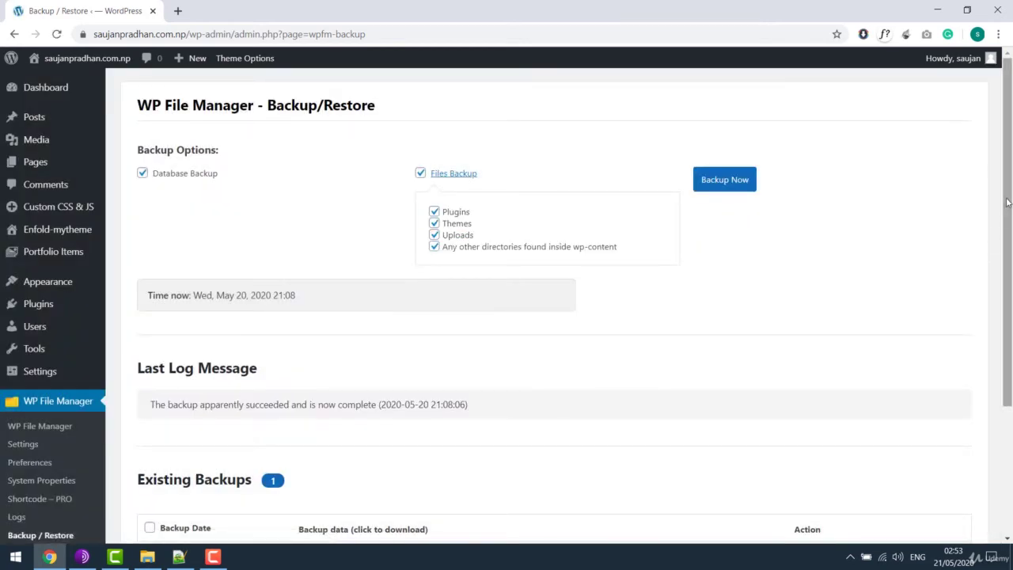
{"action": "left_click_drag", "start_coordinate": [1007, 202], "coordinate": [1007, 322]}
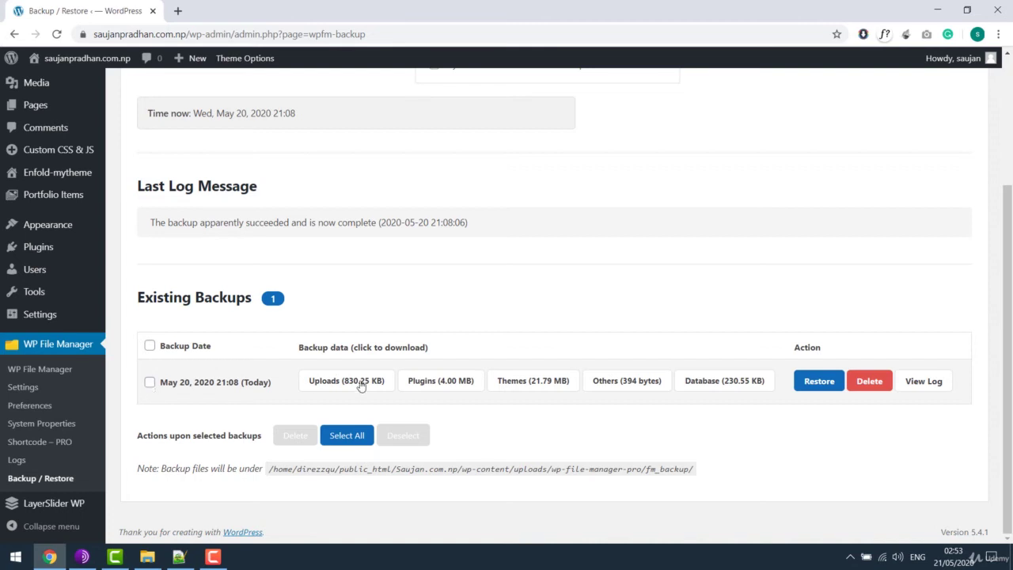
Download the database backup, tick the May 20, 2020 backup, and select the backup folder path
{"action": "left_click", "coordinate": [715, 384]}
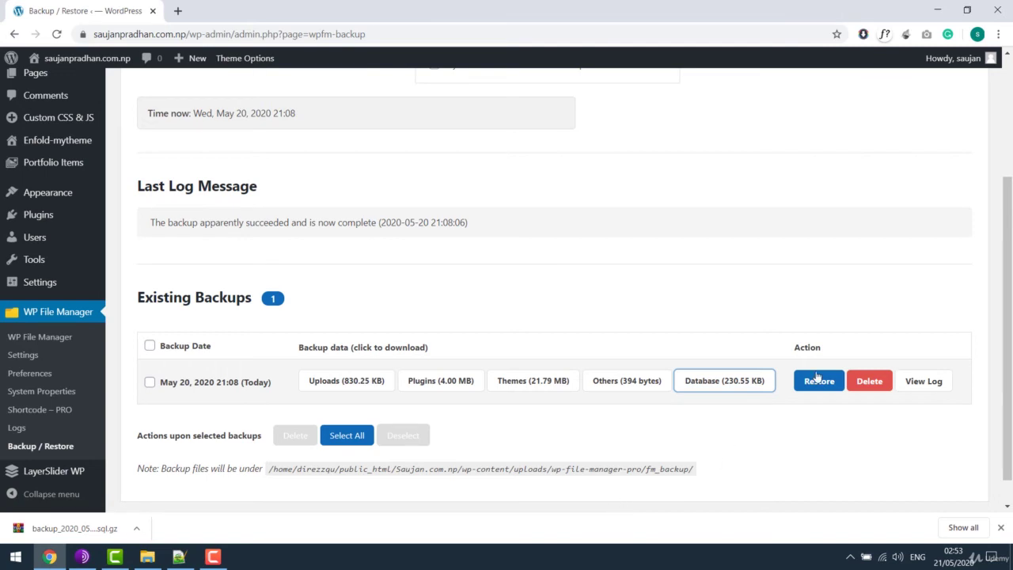
{"action": "left_click", "coordinate": [150, 383]}
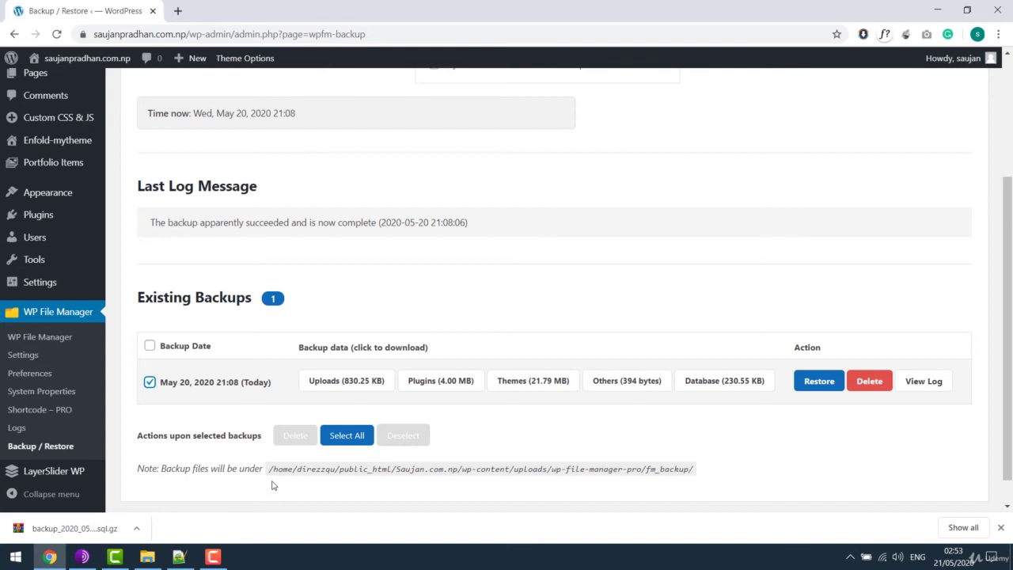
{"action": "left_click_drag", "start_coordinate": [273, 472], "coordinate": [695, 470]}
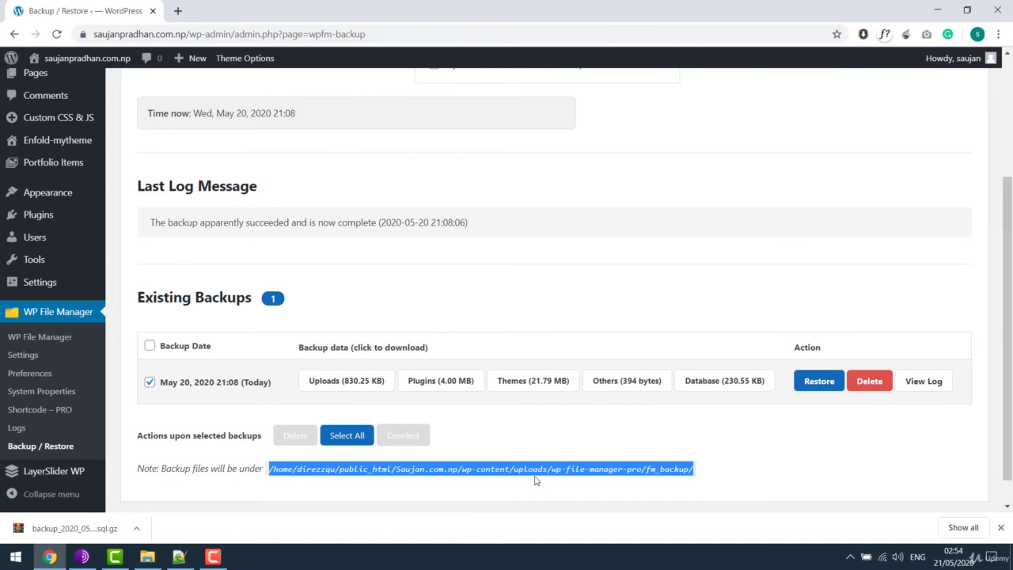
Open WP File Manager in a second browser tab alongside the backup page
{"action": "right_click", "coordinate": [90, 323]}
{"action": "left_click", "coordinate": [127, 328]}
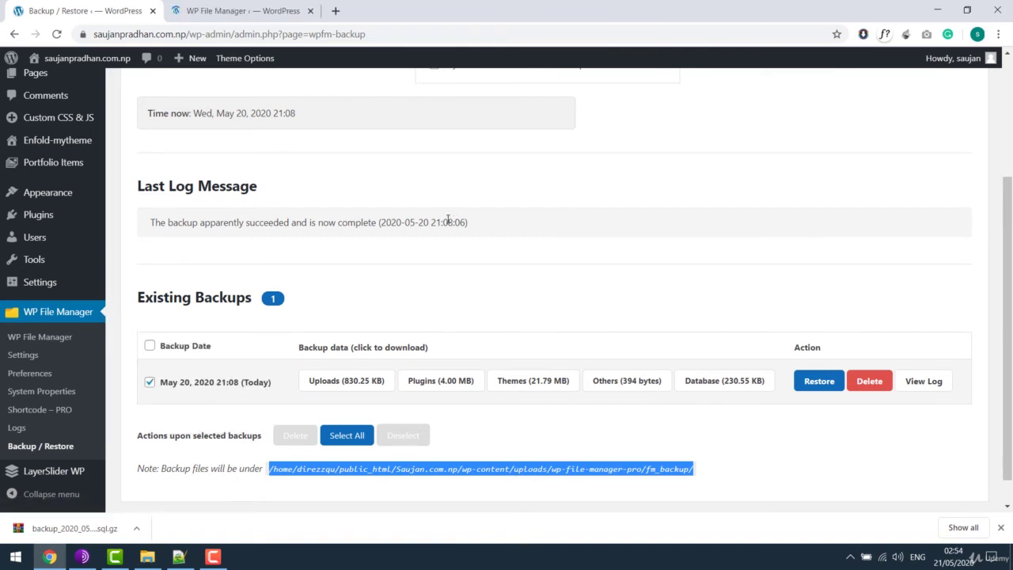
{"action": "left_click", "coordinate": [235, 10]}
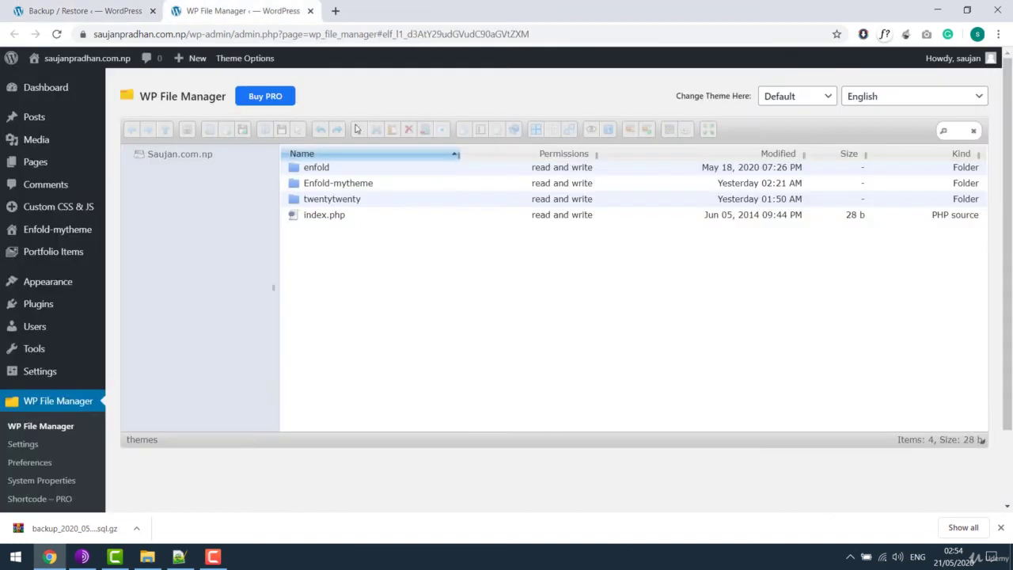
{"action": "left_click", "coordinate": [93, 8]}
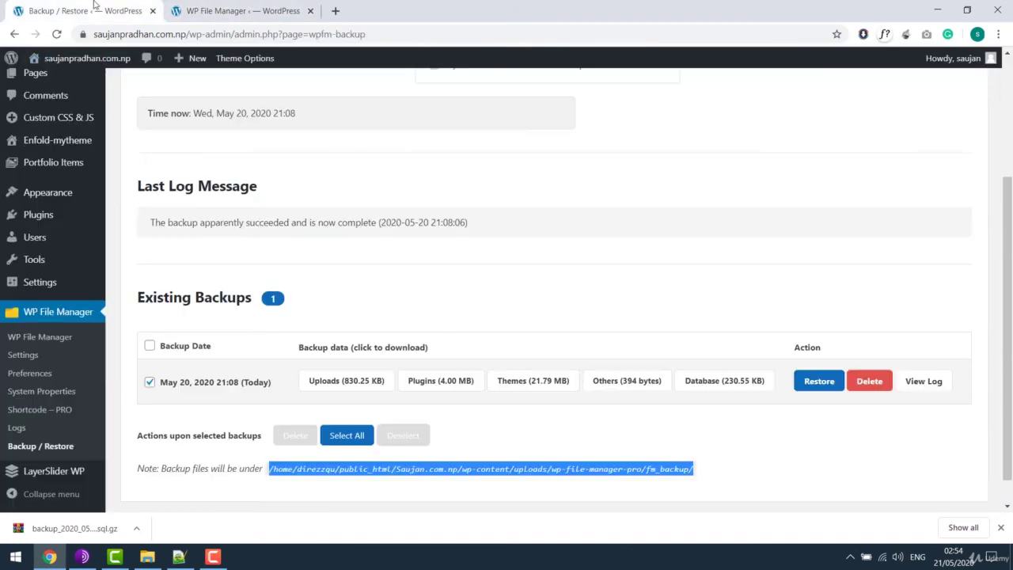
{"action": "left_click", "coordinate": [235, 10]}
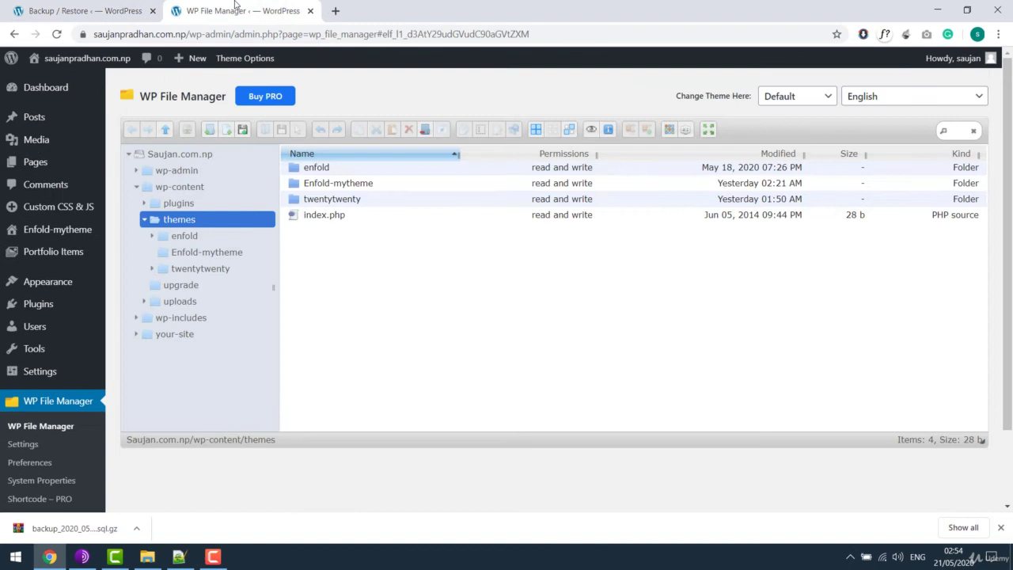
Navigate wp-content > uploads > wp-file-manager-pro > fm_backup, checking the backup path on the way
{"action": "left_click", "coordinate": [181, 187]}
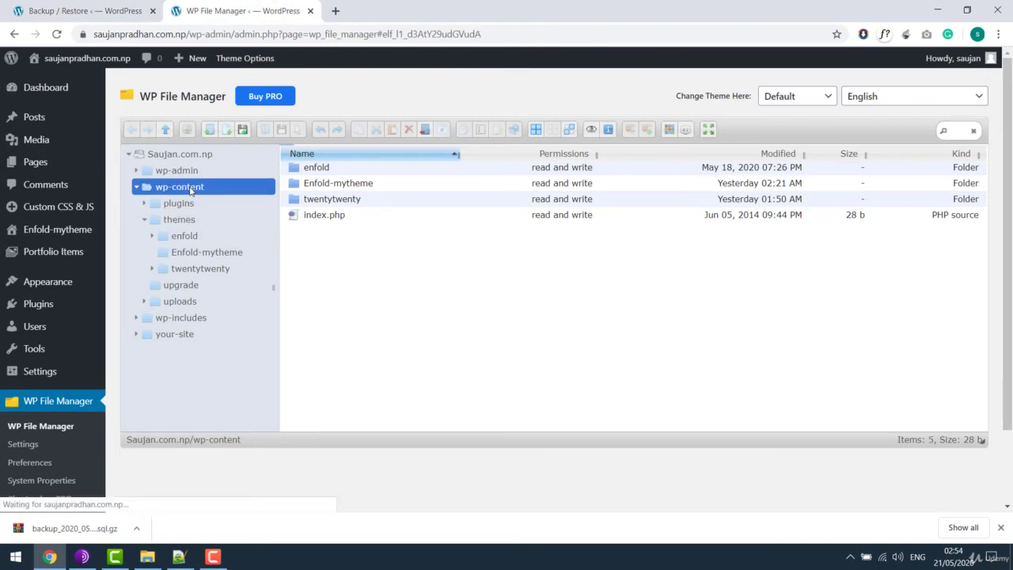
{"action": "left_click", "coordinate": [298, 219]}
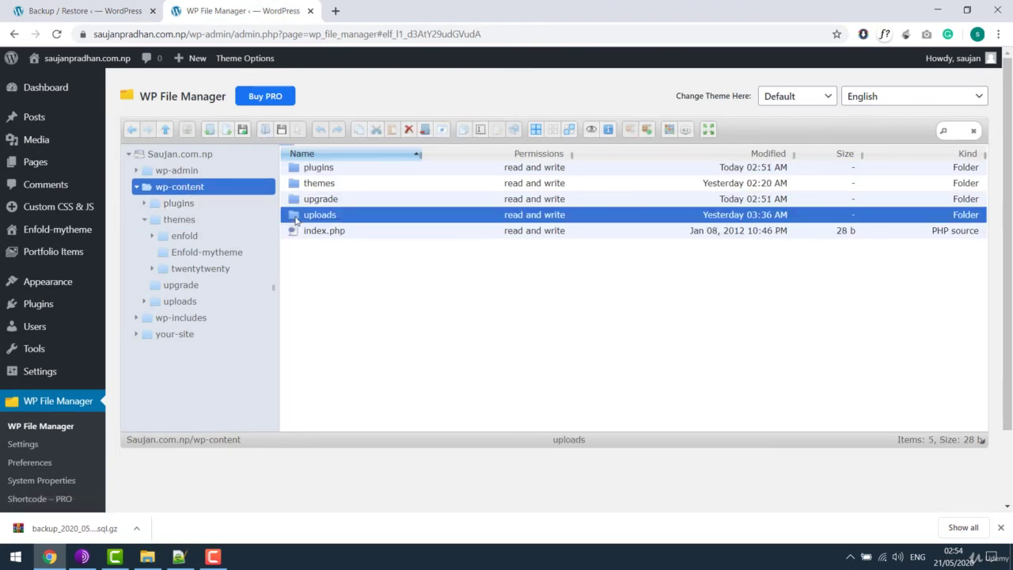
{"action": "double_click", "coordinate": [295, 219]}
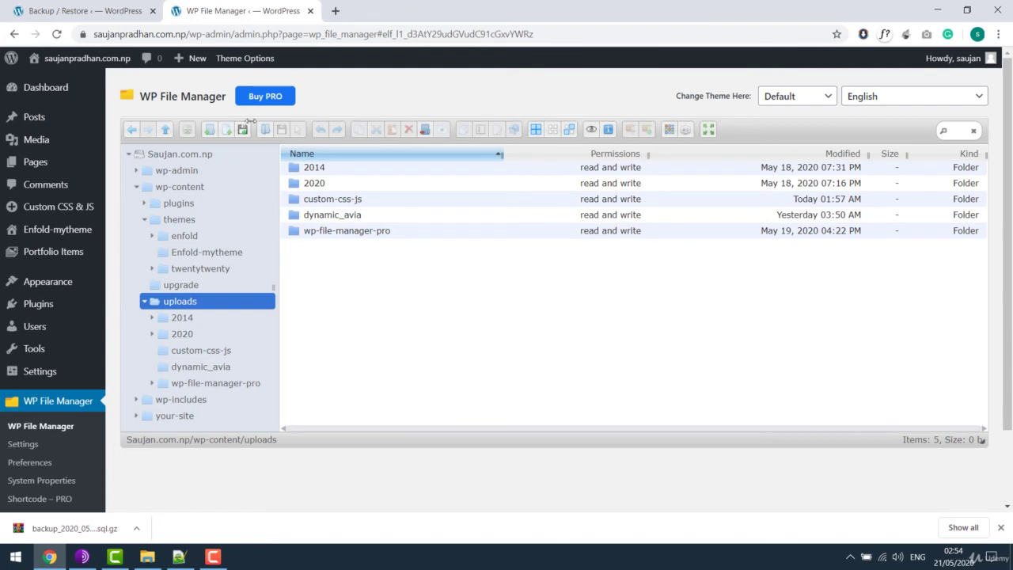
{"action": "left_click", "coordinate": [135, 8]}
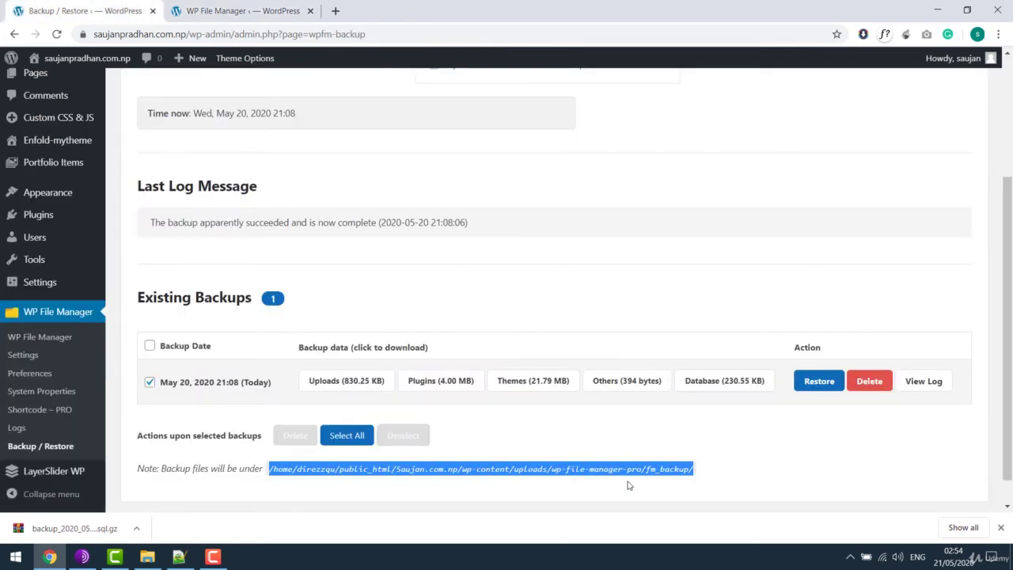
{"action": "left_click", "coordinate": [227, 8]}
{"action": "left_click", "coordinate": [300, 235]}
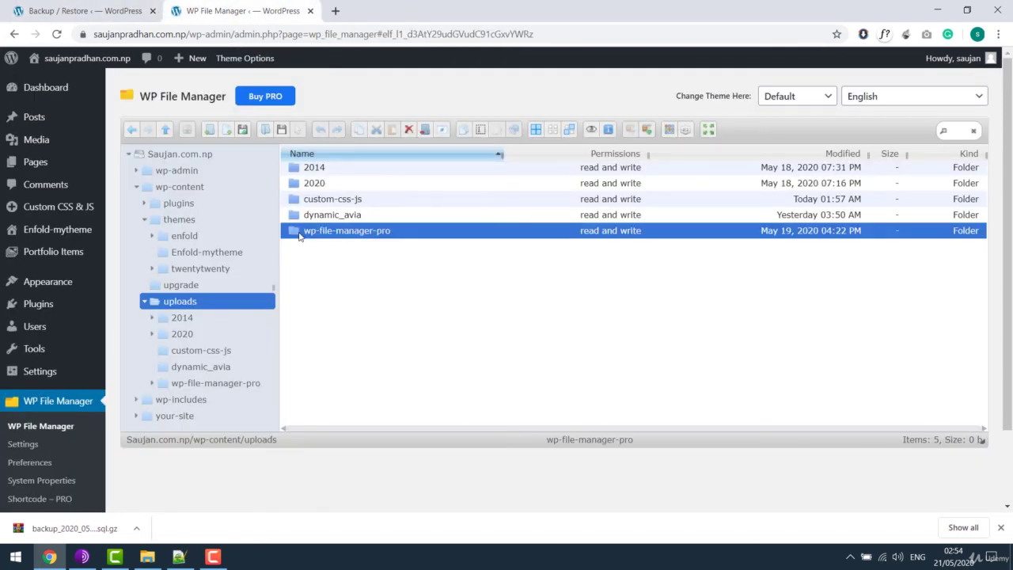
{"action": "double_click", "coordinate": [299, 236]}
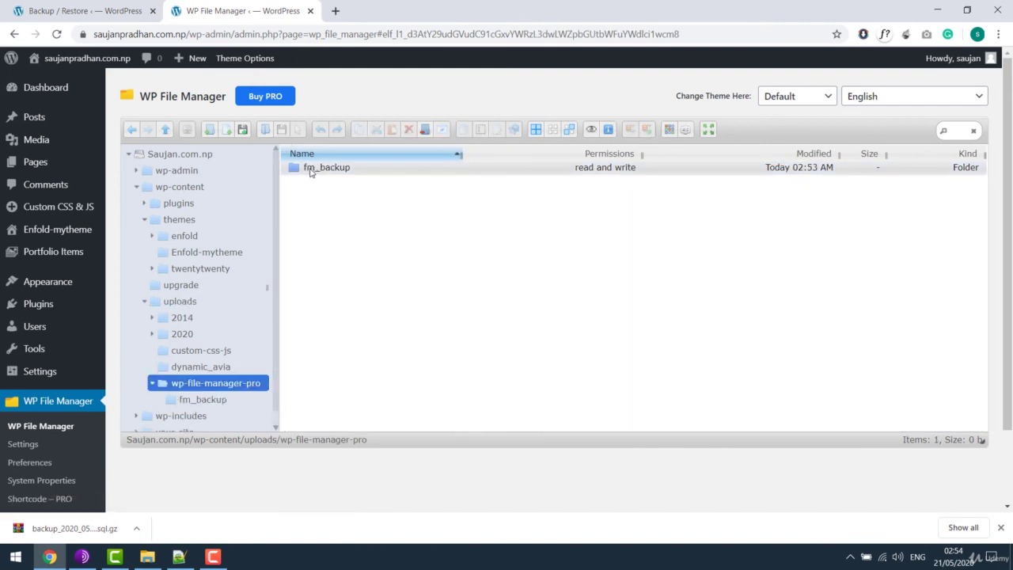
{"action": "left_click", "coordinate": [310, 171]}
{"action": "double_click", "coordinate": [310, 171]}
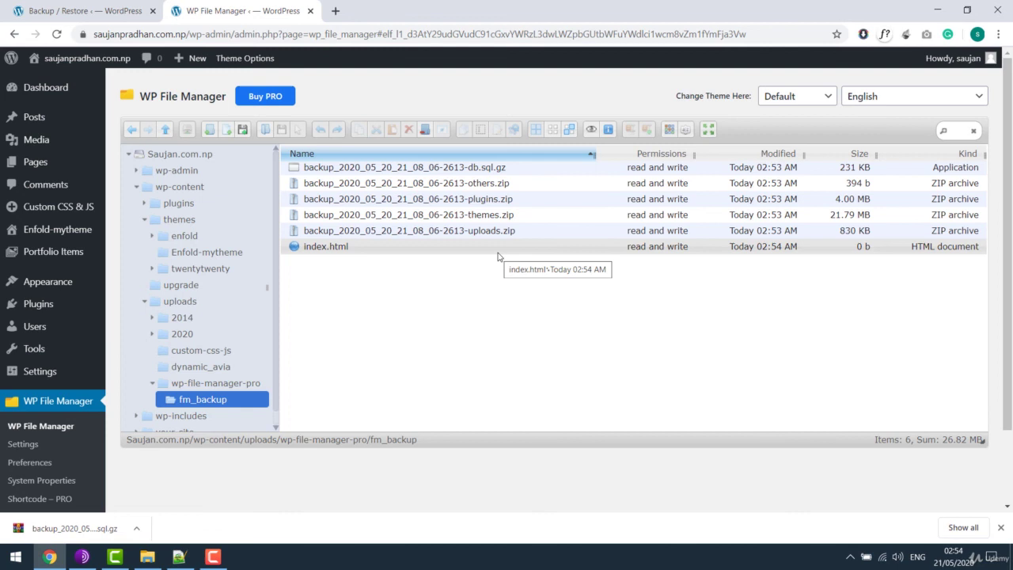
Download the fm_backup folder from wp-file-manager-pro as fm_backup.zip
{"action": "left_click", "coordinate": [250, 382]}
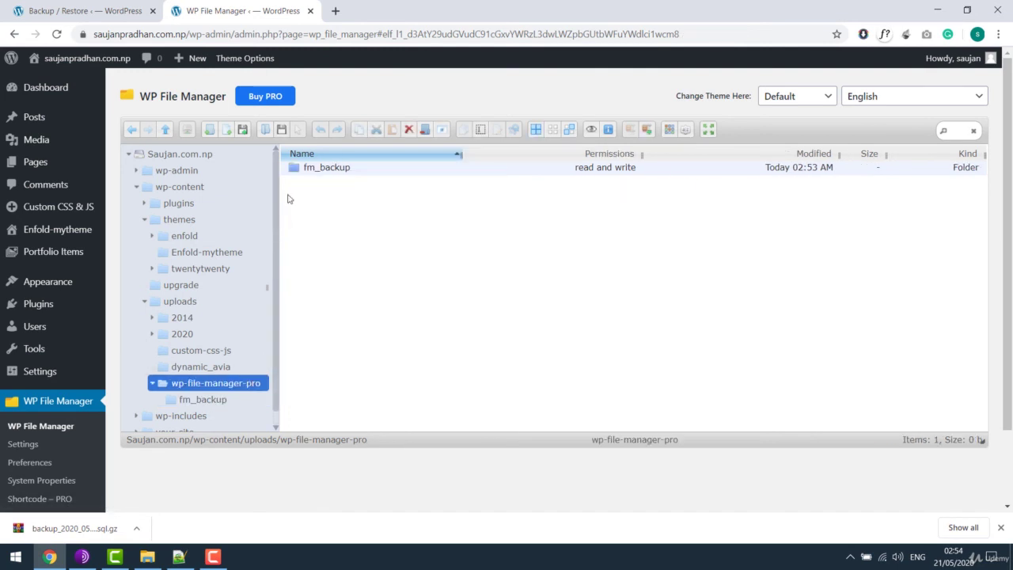
{"action": "right_click", "coordinate": [310, 167]}
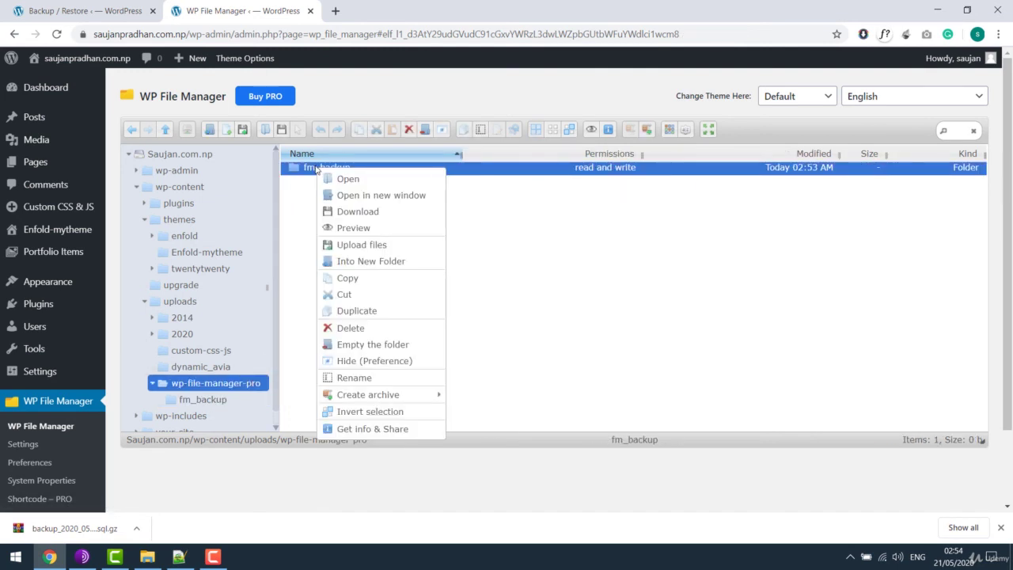
{"action": "left_click", "coordinate": [362, 213]}
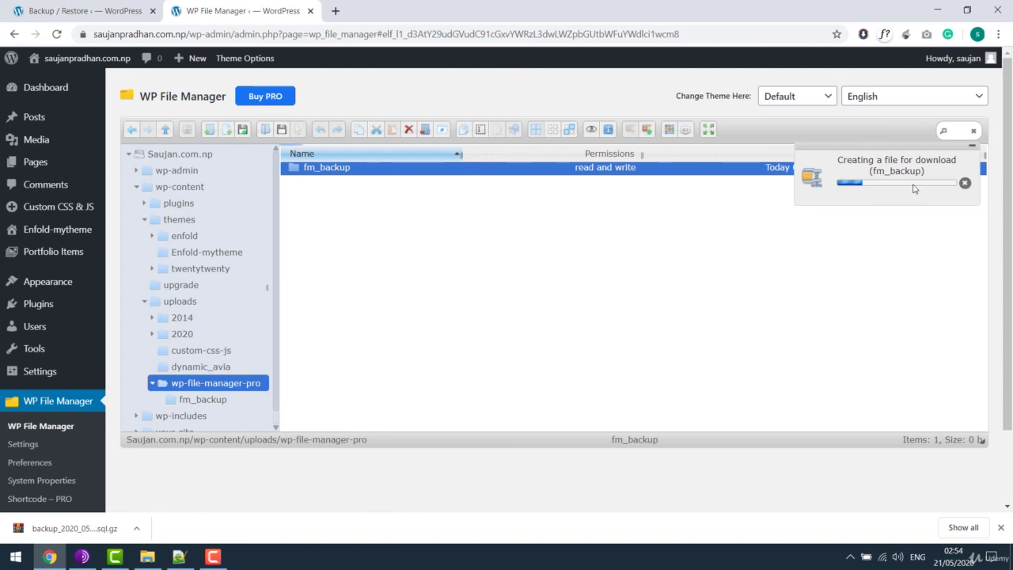